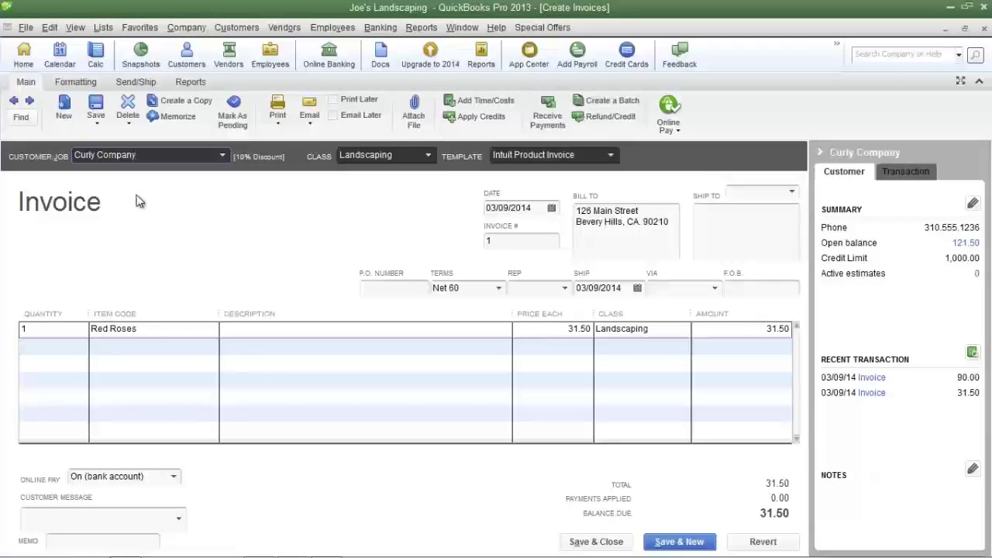
Step: Confirm invoice 1's class stays Landscaping
left_click(429, 155)
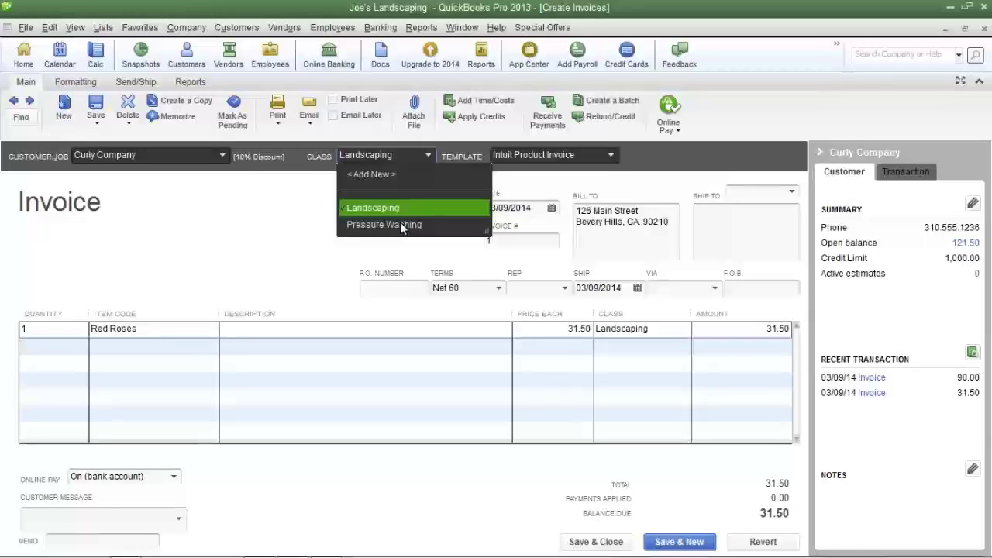
left_click(294, 197)
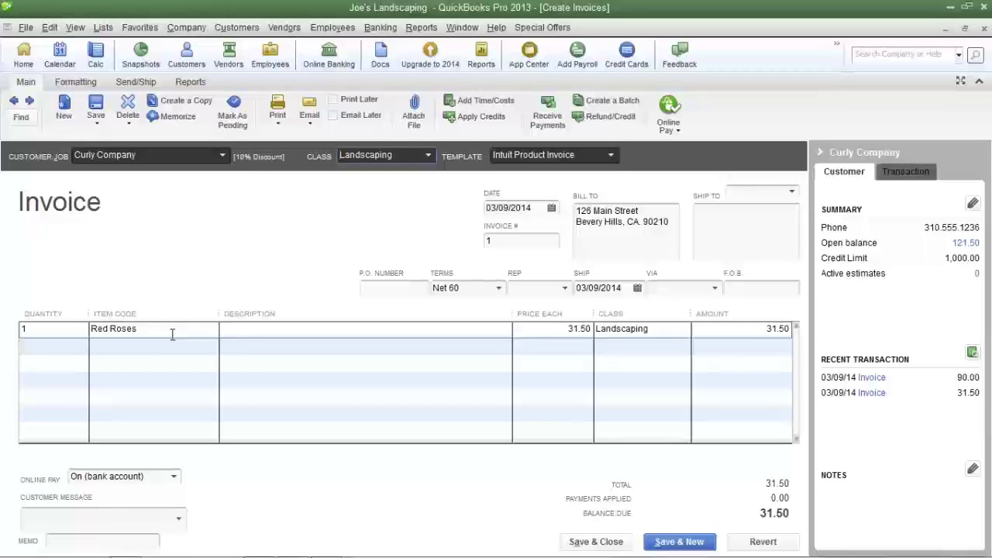
left_click(429, 156)
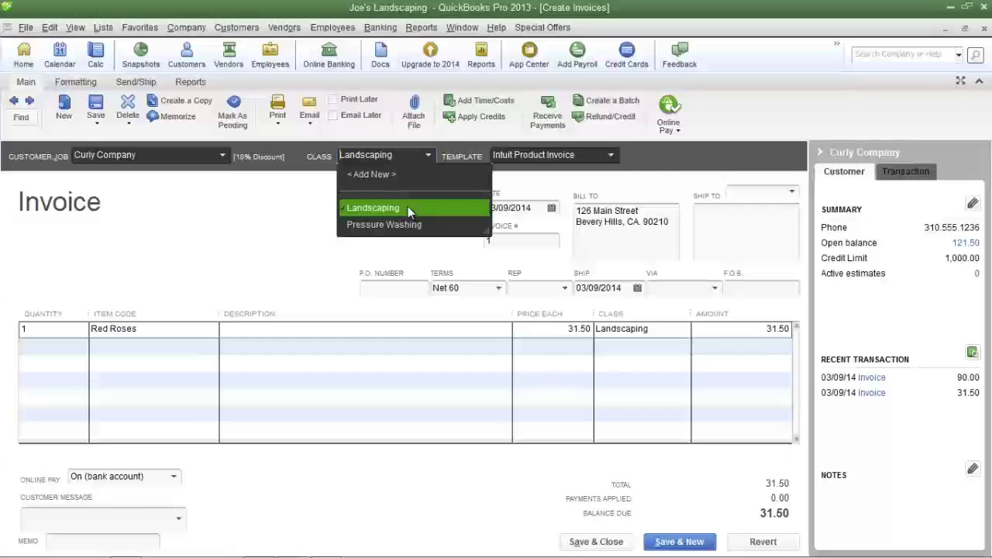
left_click(407, 207)
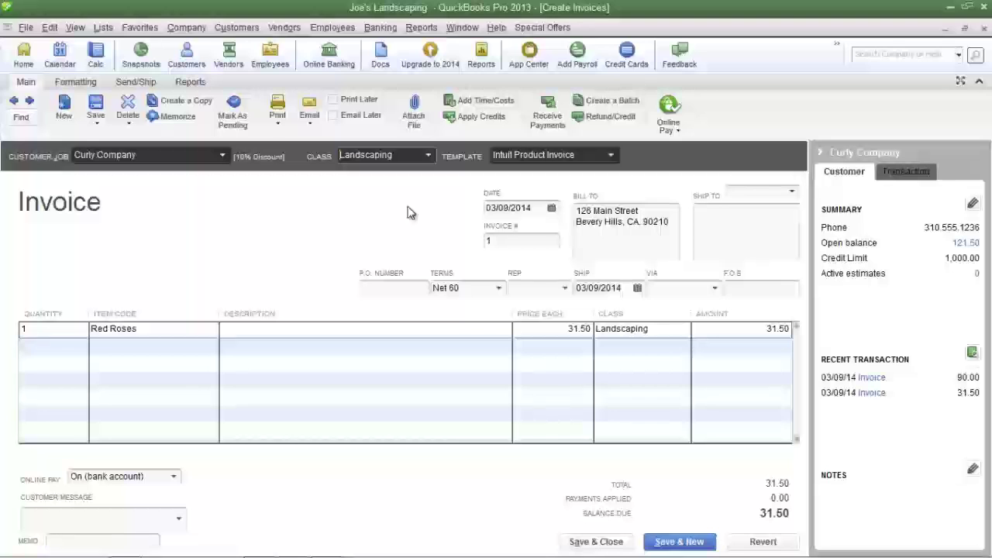
Step: Save invoice 1, keep invoice 2's class as Pressure Washing, and close the invoice window
left_click(29, 102)
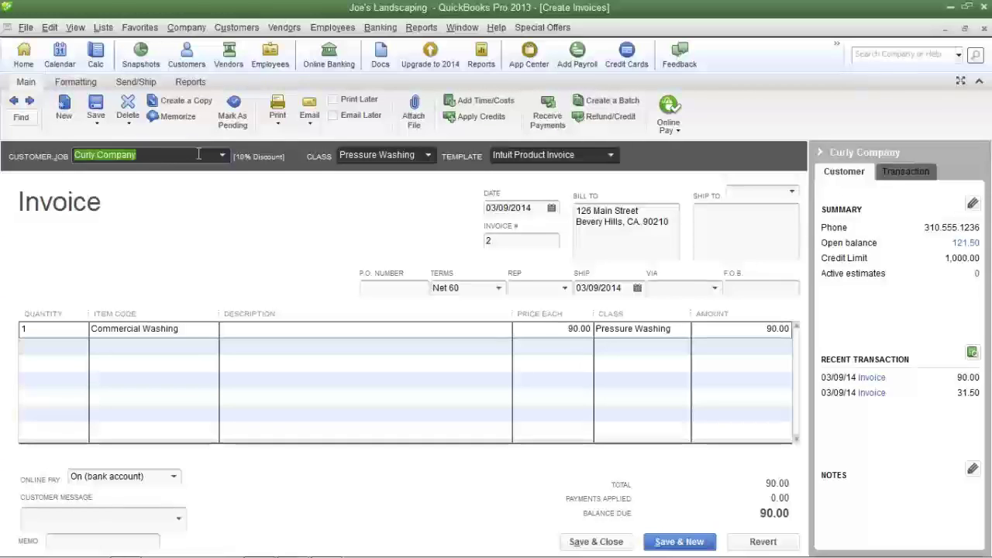
left_click(198, 154)
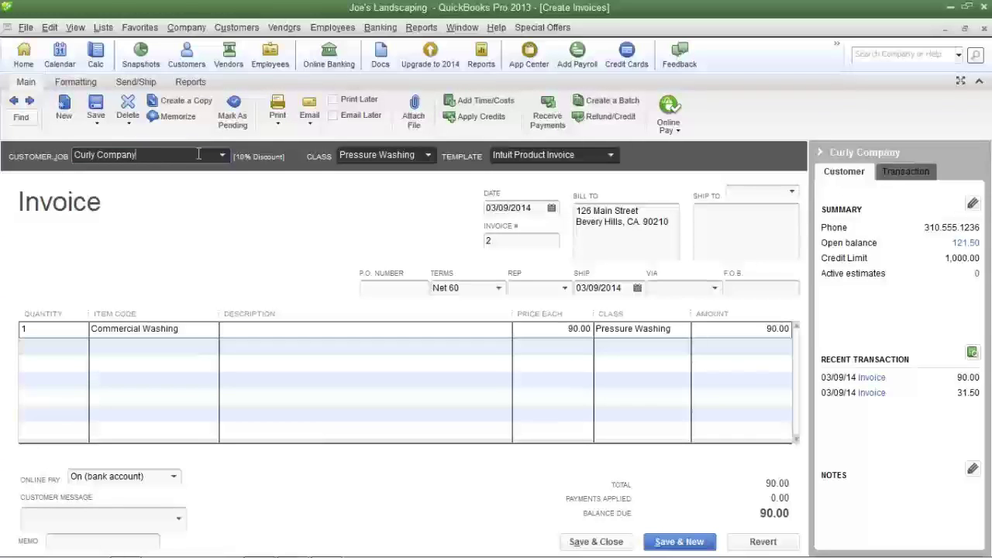
left_click(428, 155)
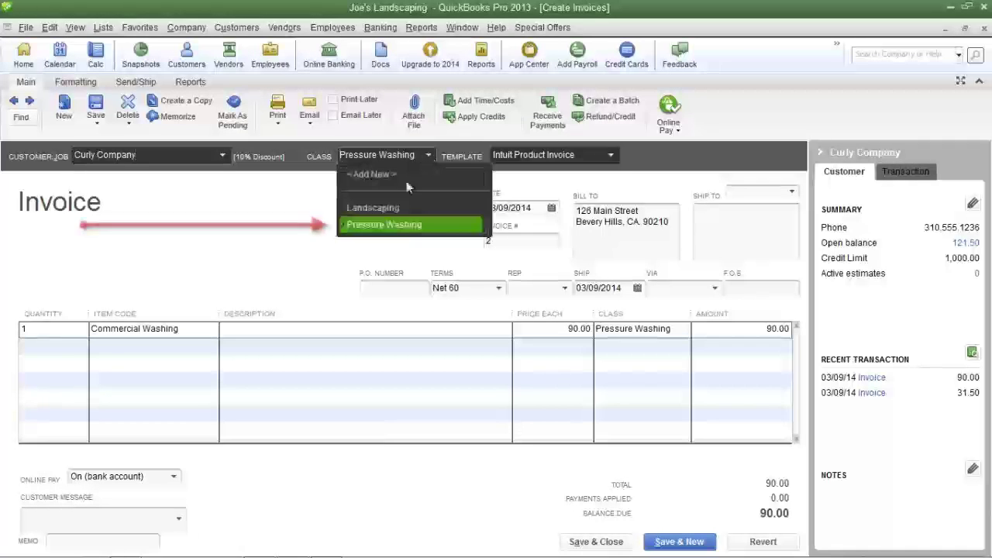
left_click(407, 226)
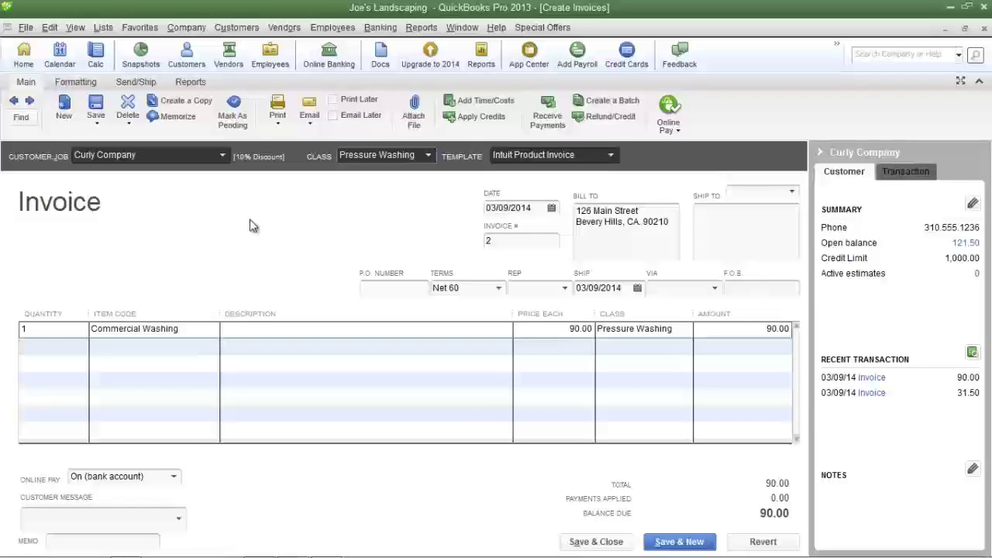
key("Escape")
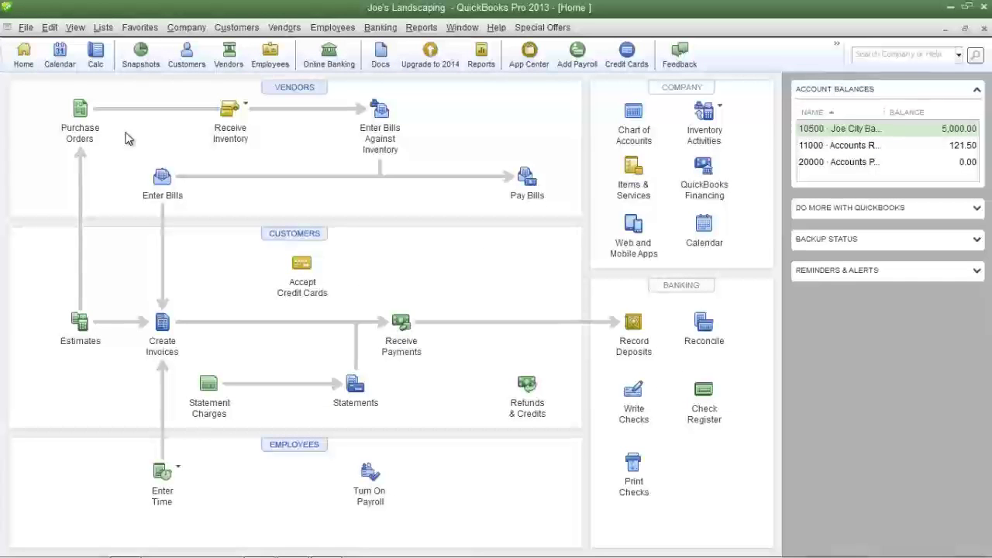
Step: Enable Use class tracking for transactions in the Accounting company preferences and save
left_click(50, 27)
left_click(68, 203)
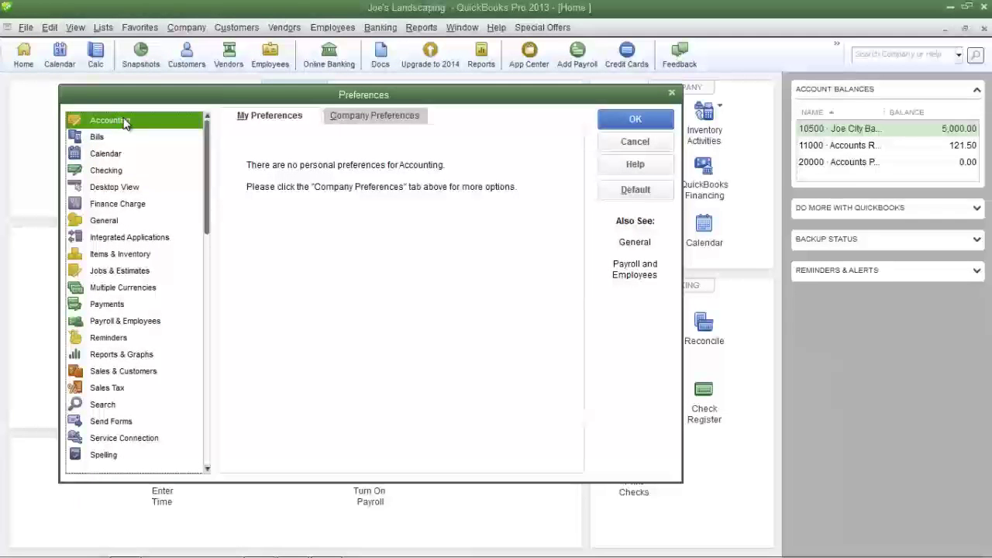
left_click(355, 114)
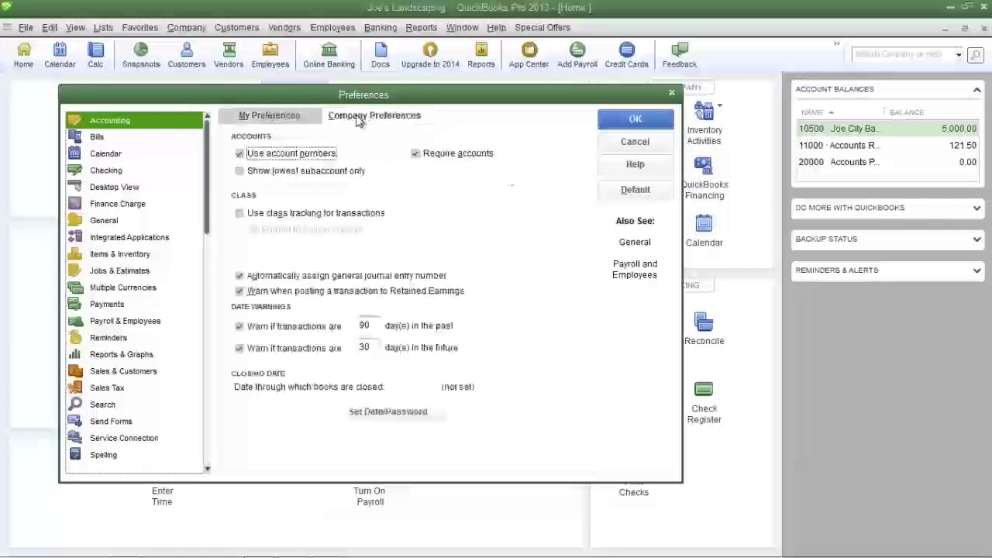
left_click(239, 214)
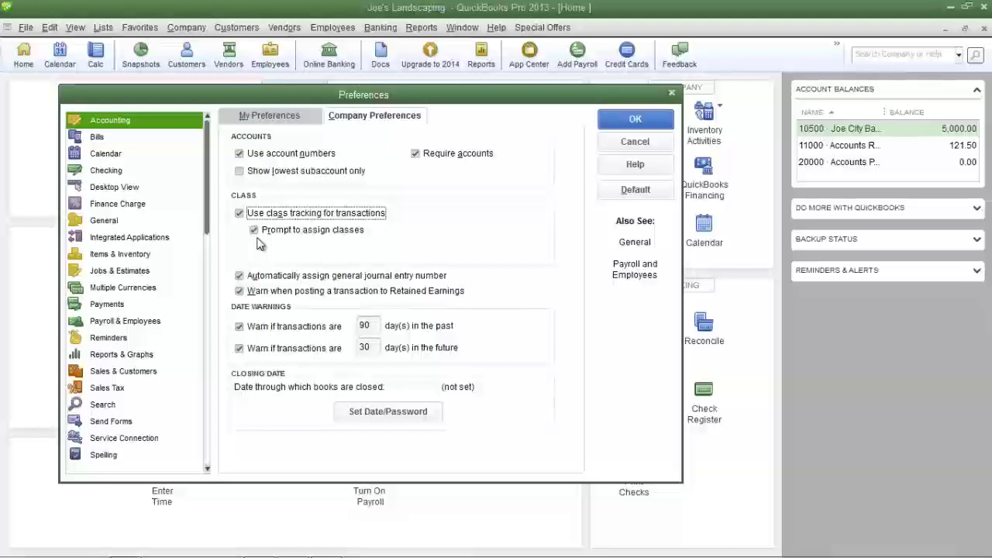
left_click(636, 118)
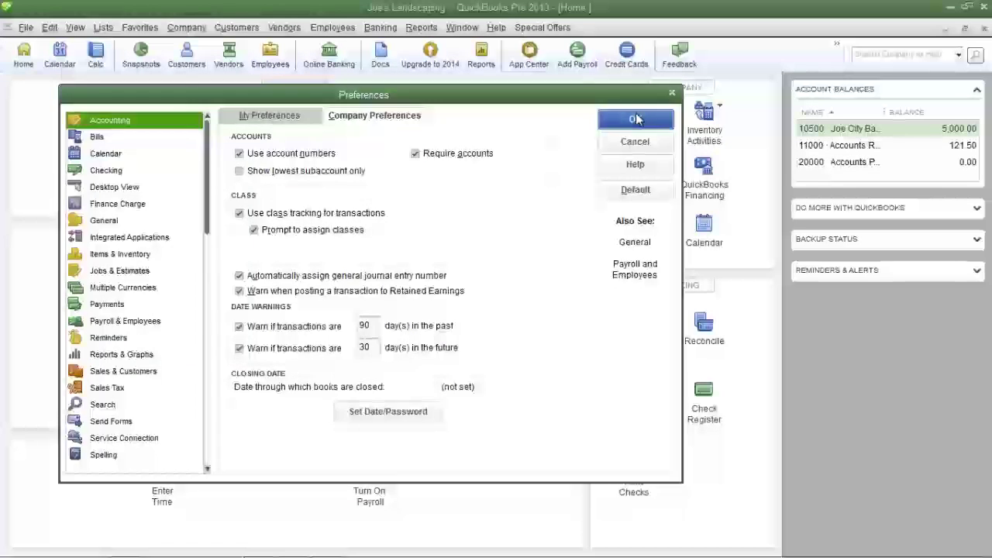
left_click(104, 28)
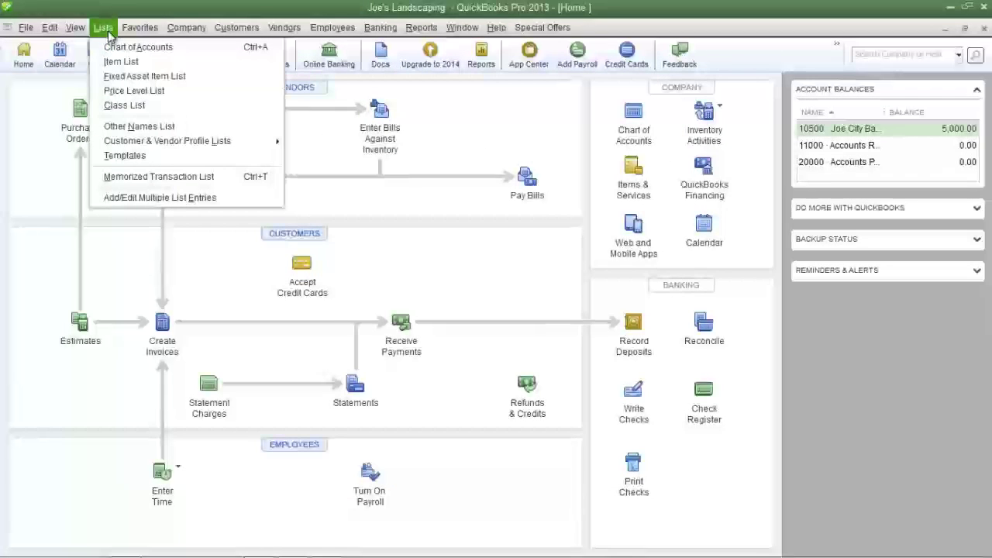
Step: Create two new classes in the Class List: Landscaping and Pressure Washing
left_click(124, 105)
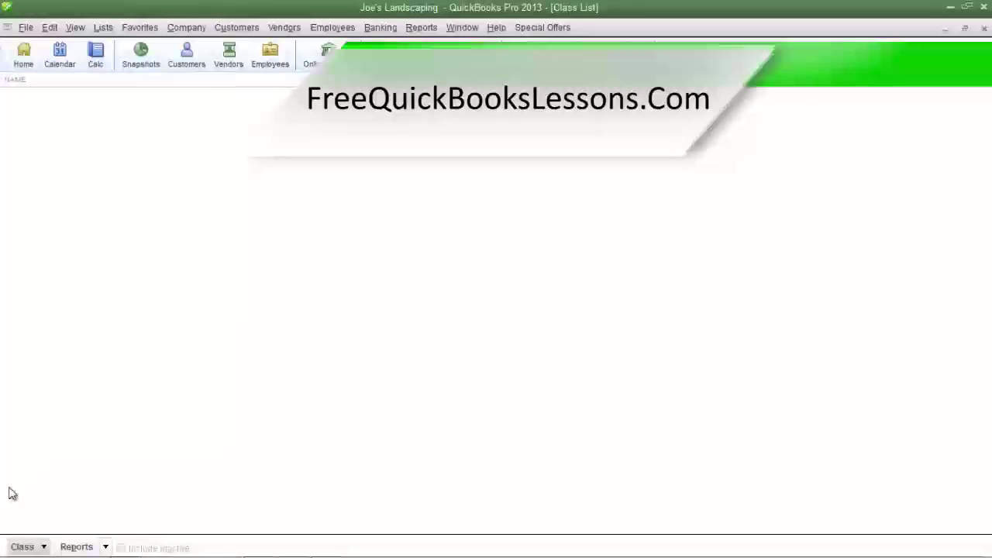
left_click(22, 546)
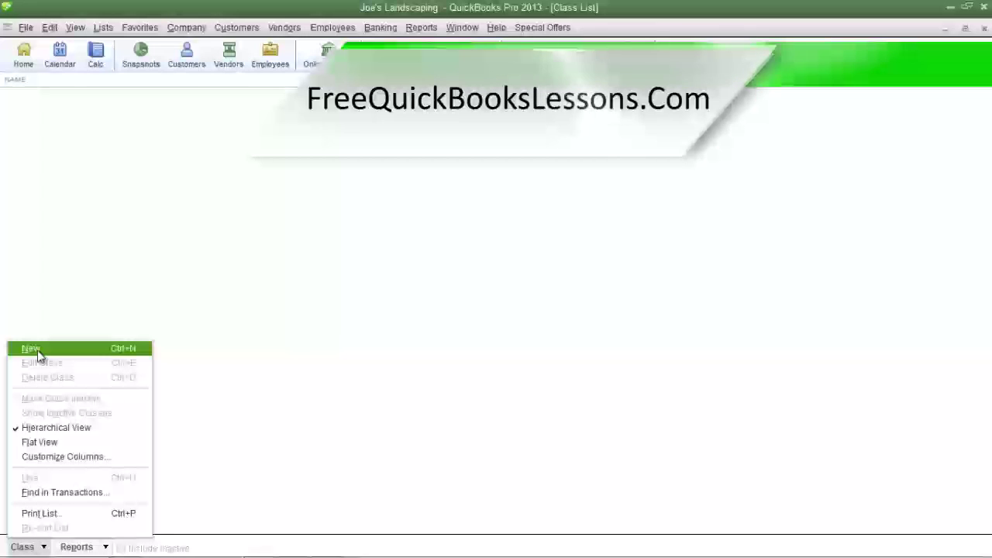
left_click(31, 349)
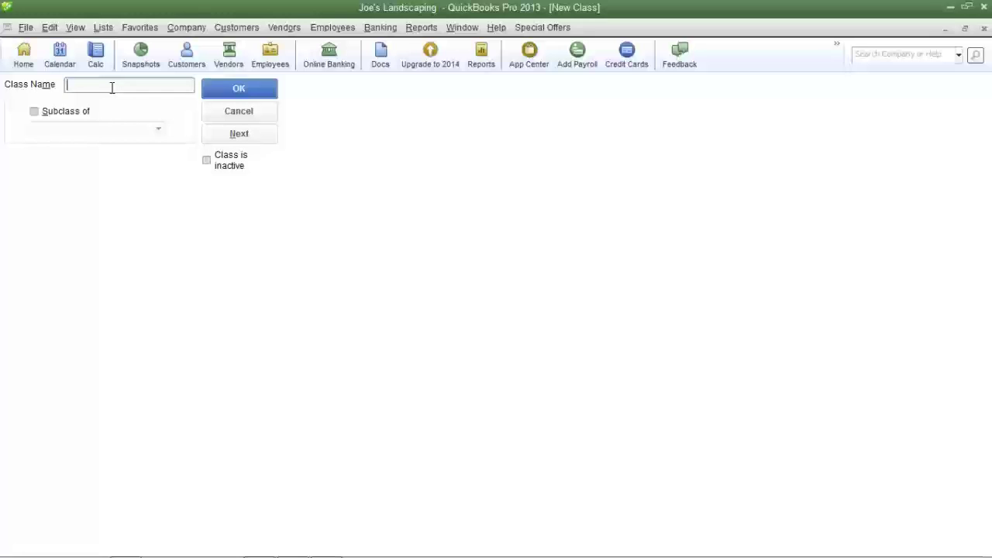
type("Landscaping")
left_click(234, 89)
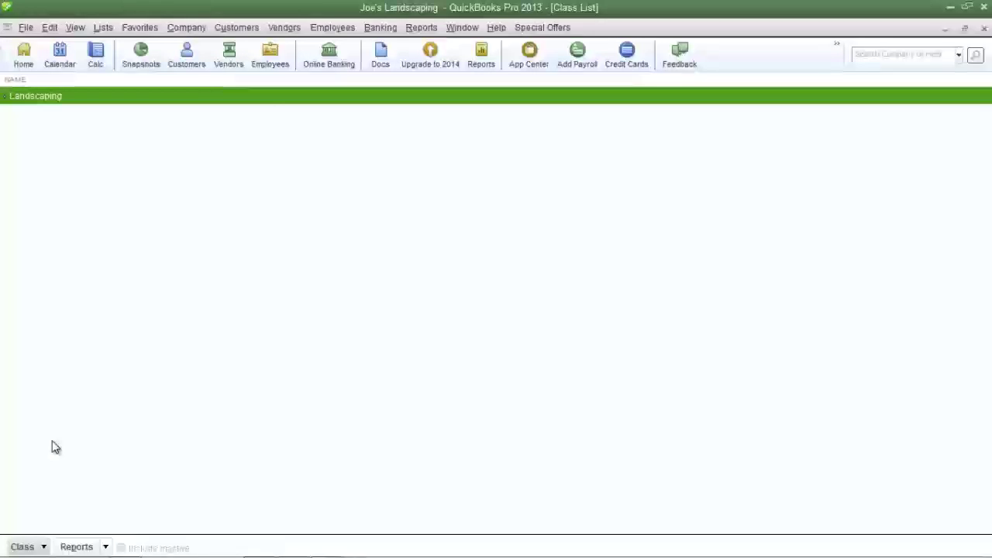
key("ctrl+n")
type("Pressure Washing")
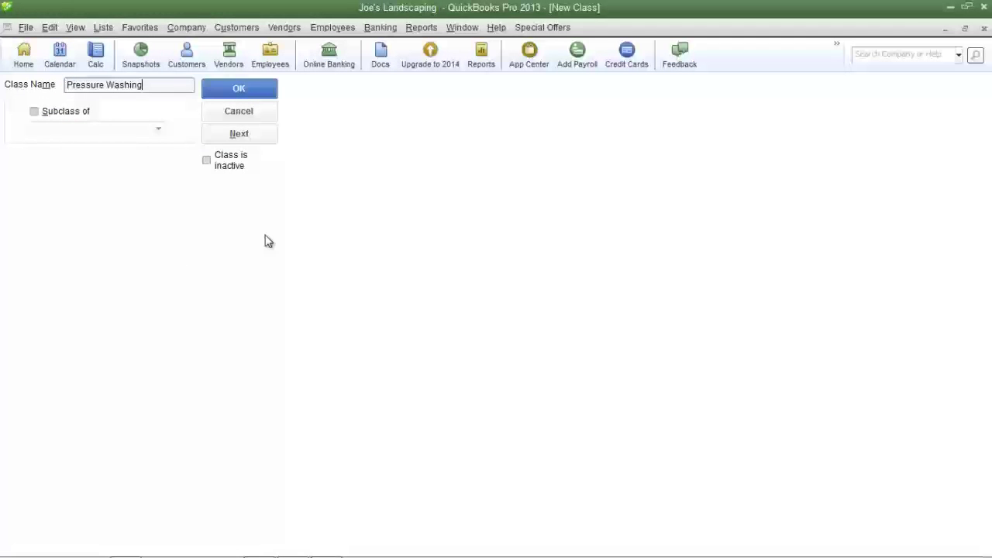
left_click(229, 92)
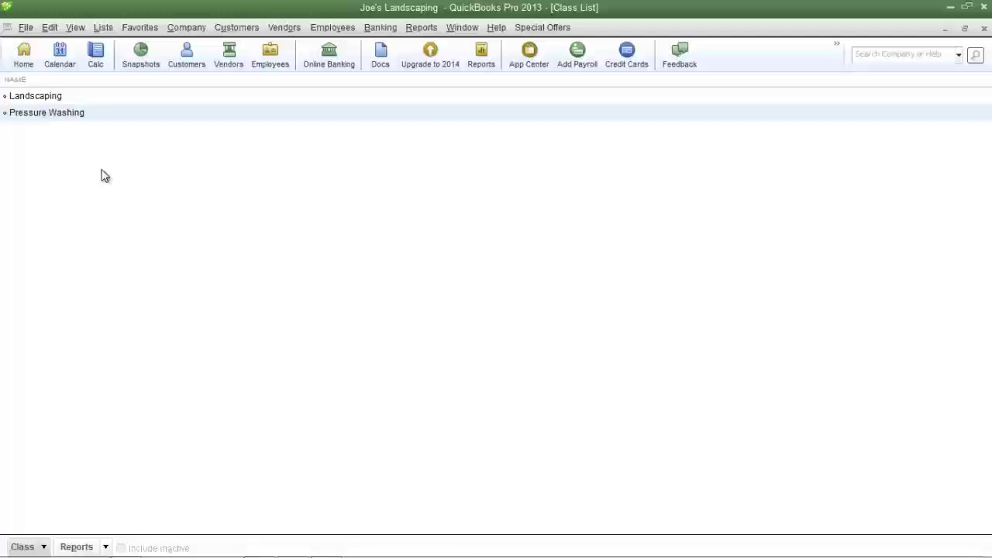
Step: Start a new invoice for Curly Company with the Landscaping class
left_click(23, 54)
left_click(162, 337)
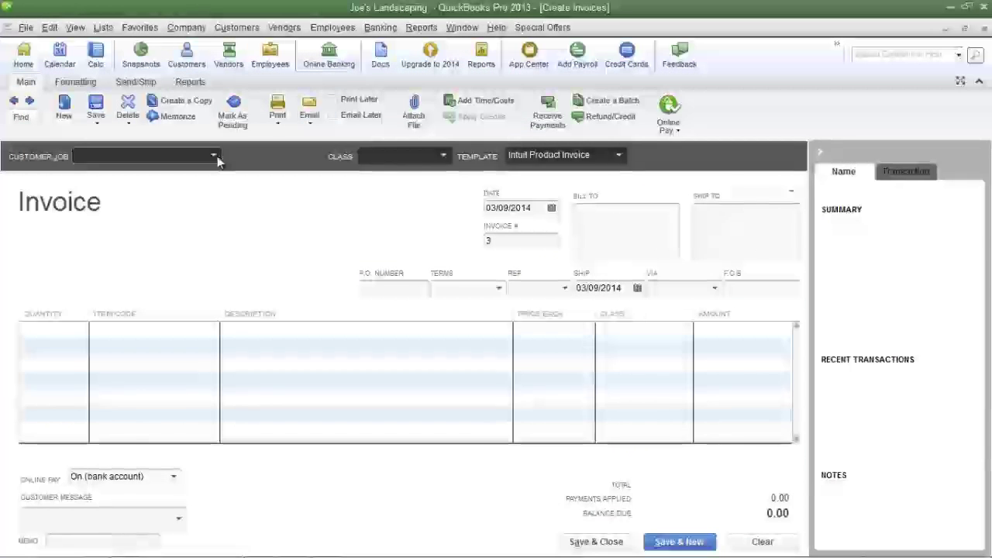
left_click(214, 155)
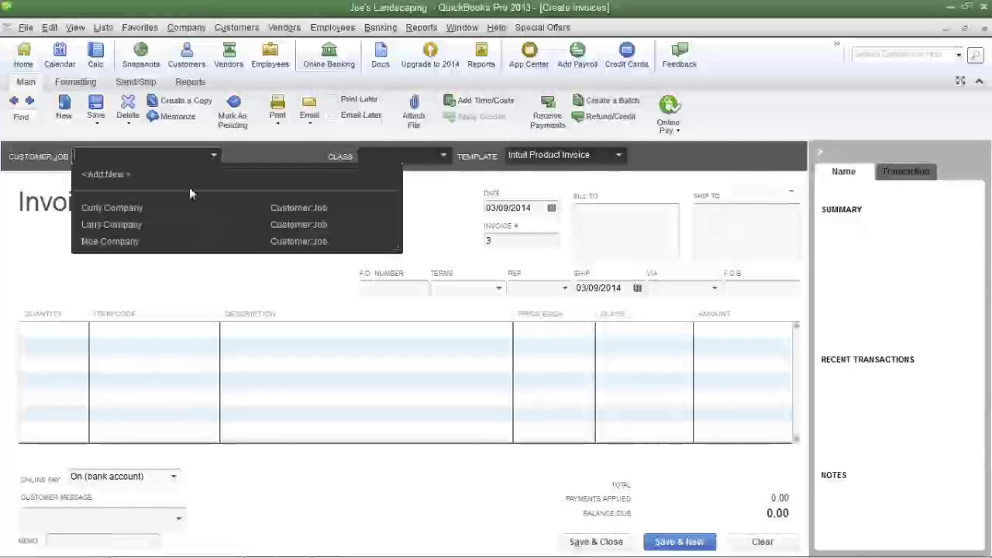
left_click(155, 208)
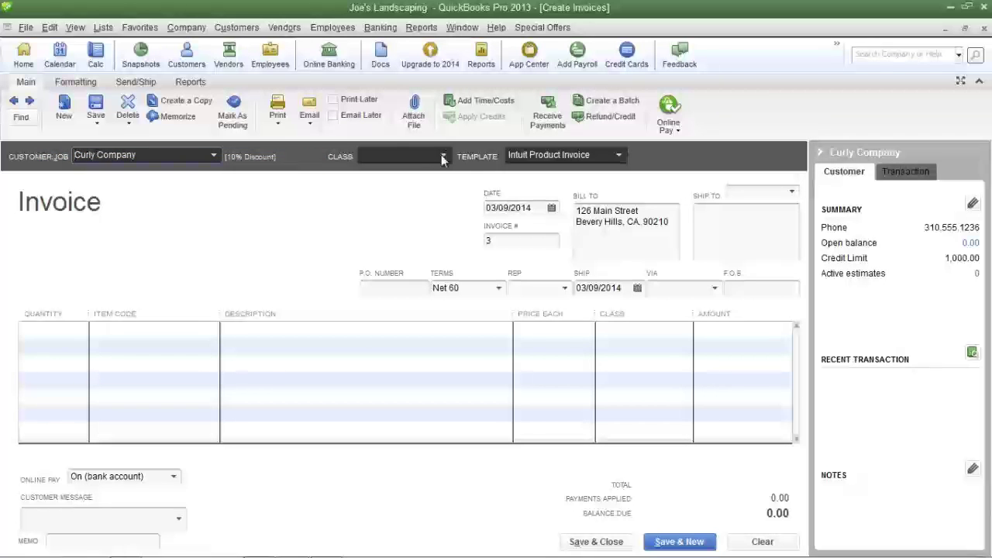
left_click(442, 157)
left_click(401, 208)
Step: Add 1 Red Roses at 31.50, save invoice 3, and choose Curly Company for invoice 4
left_click(40, 329)
type("1")
key("Tab")
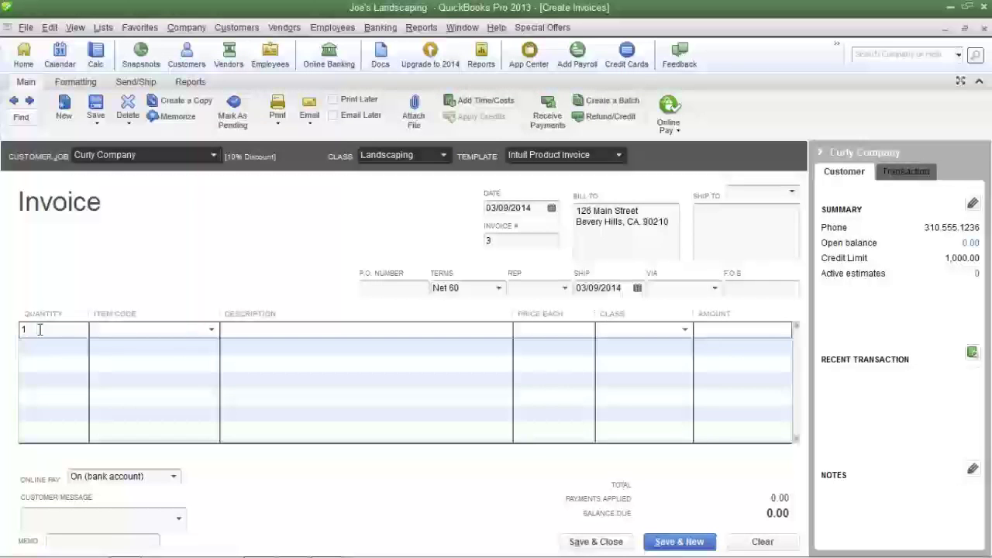
type("Red Roses")
left_click(186, 330)
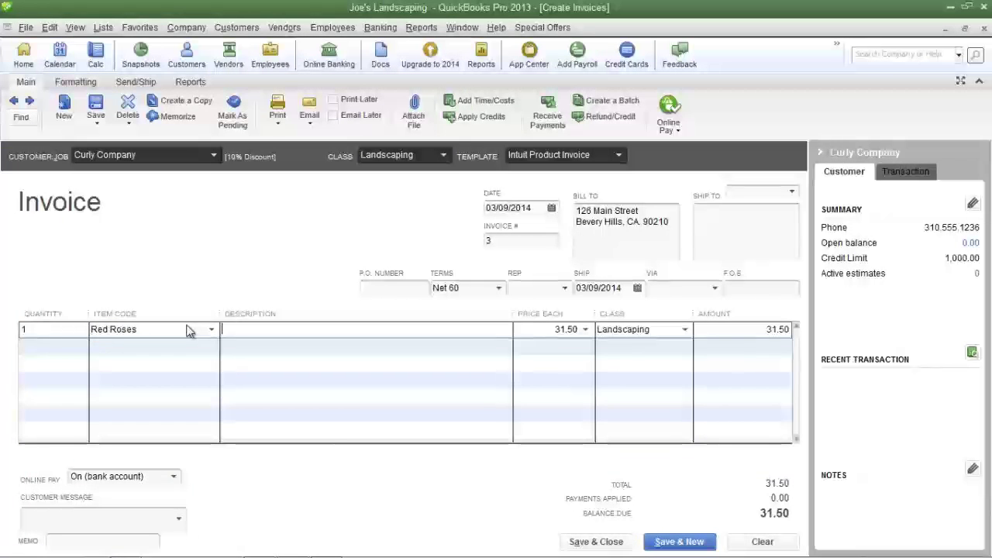
key("Tab")
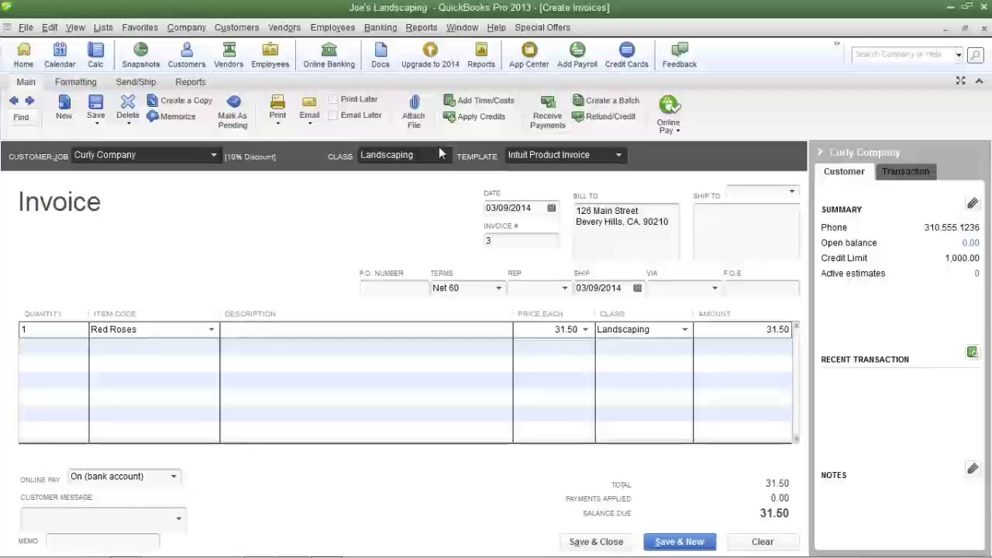
left_click(667, 541)
left_click(214, 155)
left_click(180, 210)
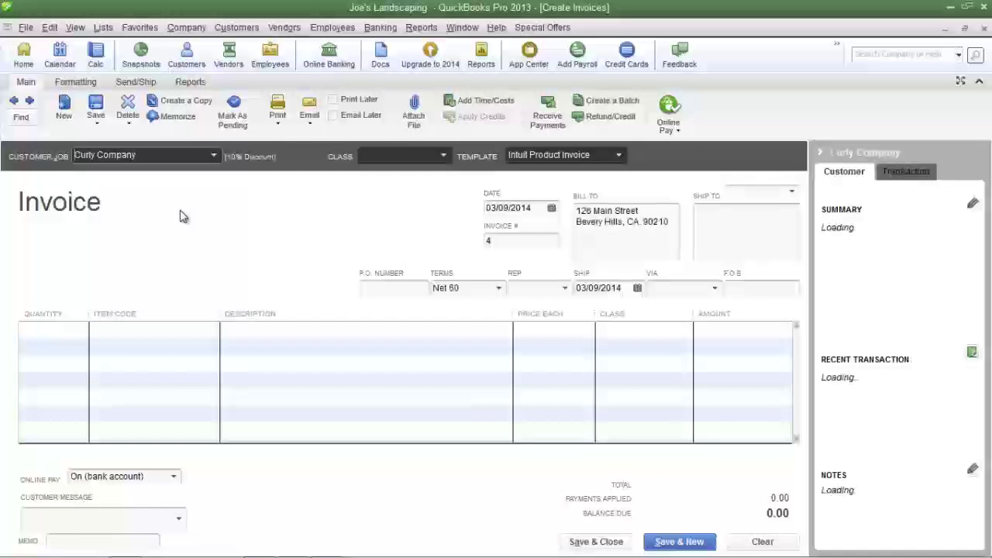
Step: Class invoice 4 as Pressure Washing with 1 Commercial Washing at 90.00, then save and close
left_click(444, 157)
left_click(410, 225)
left_click(48, 330)
type("1")
key("Tab")
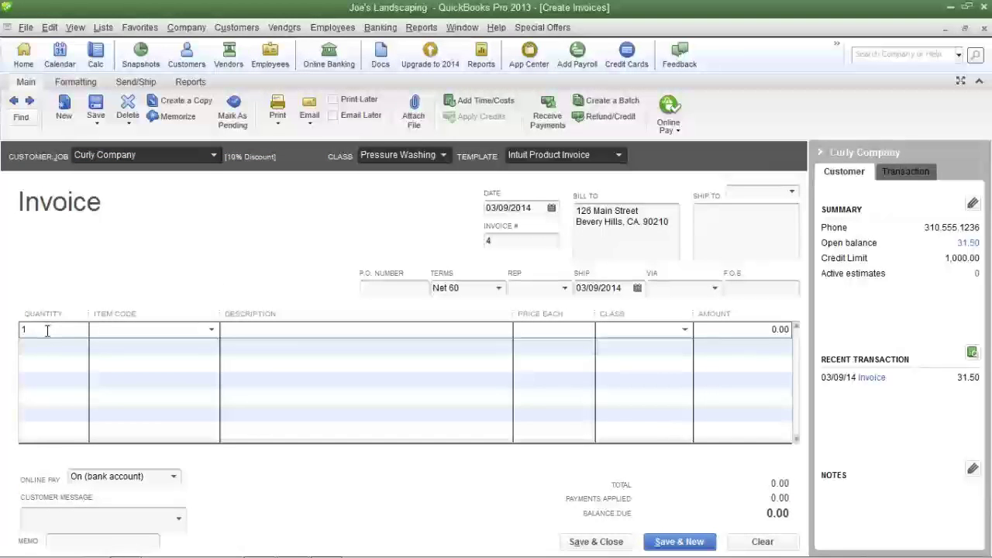
type("Com")
key("Tab")
key("Tab")
key("Tab")
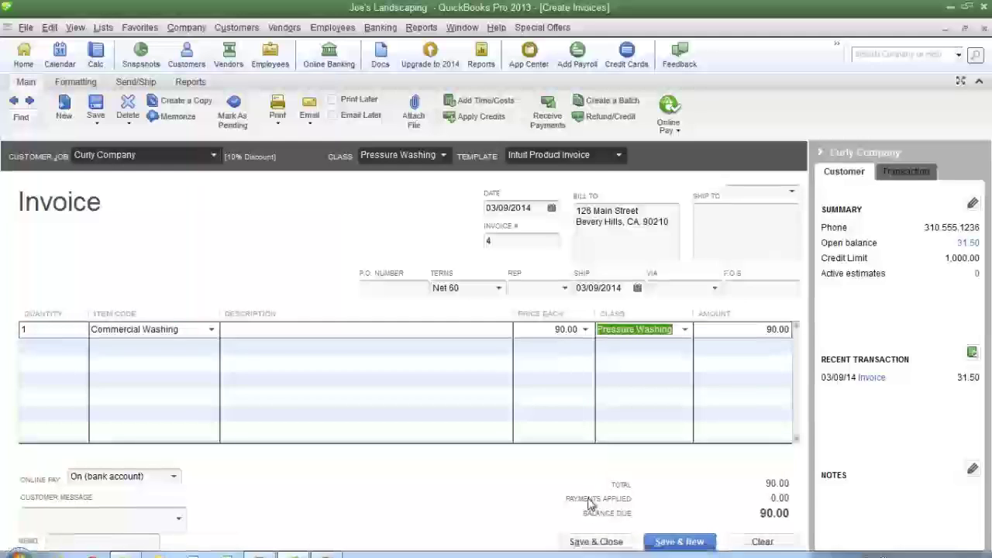
left_click(599, 542)
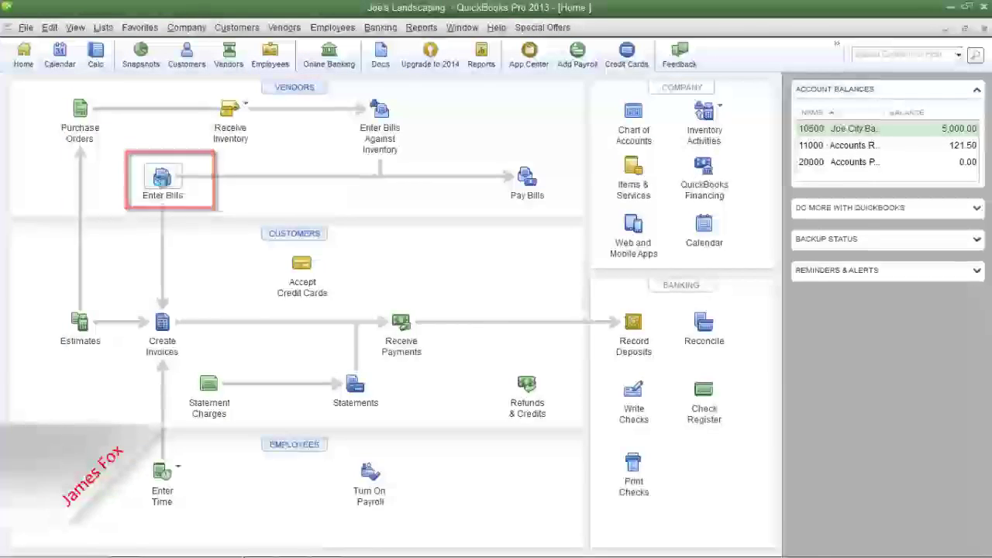
Step: Start a bill from vendor Dewey Company with amount due 10.00
left_click(161, 179)
left_click(268, 213)
left_click(105, 265)
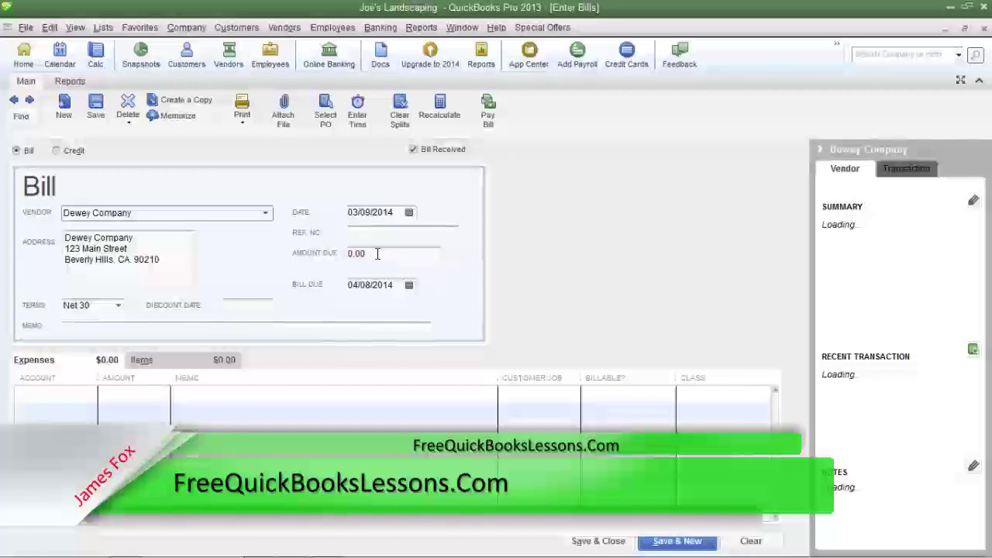
left_click(377, 254)
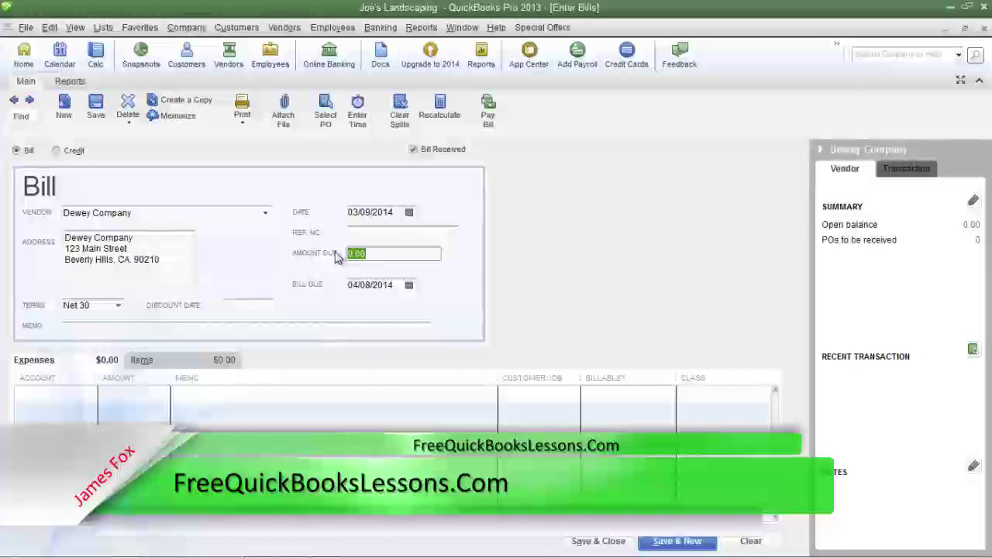
key("BackSpace")
type("10")
Step: Charge the bill to 67200 Repairs and Maintenance, class Pressure Washing, and save it
left_click(91, 395)
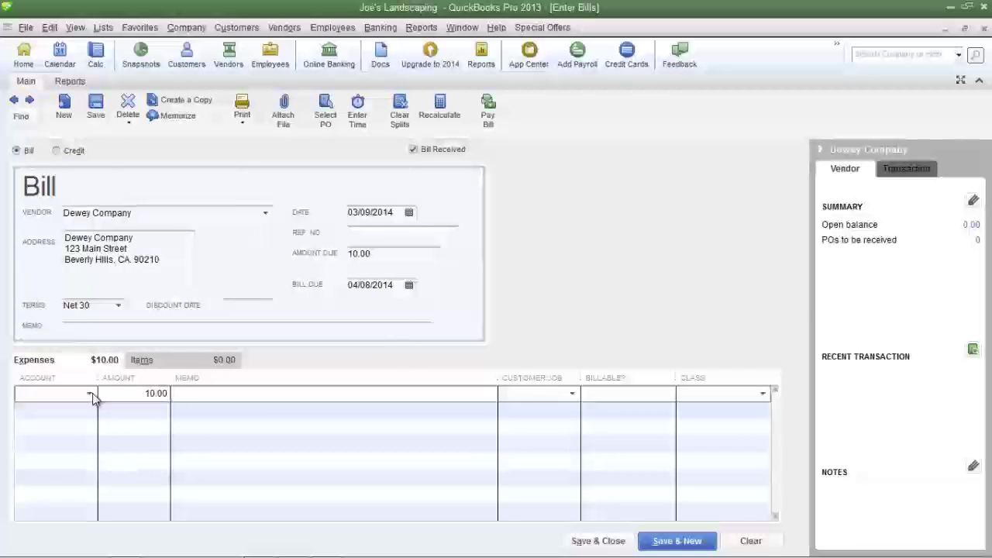
left_click(90, 393)
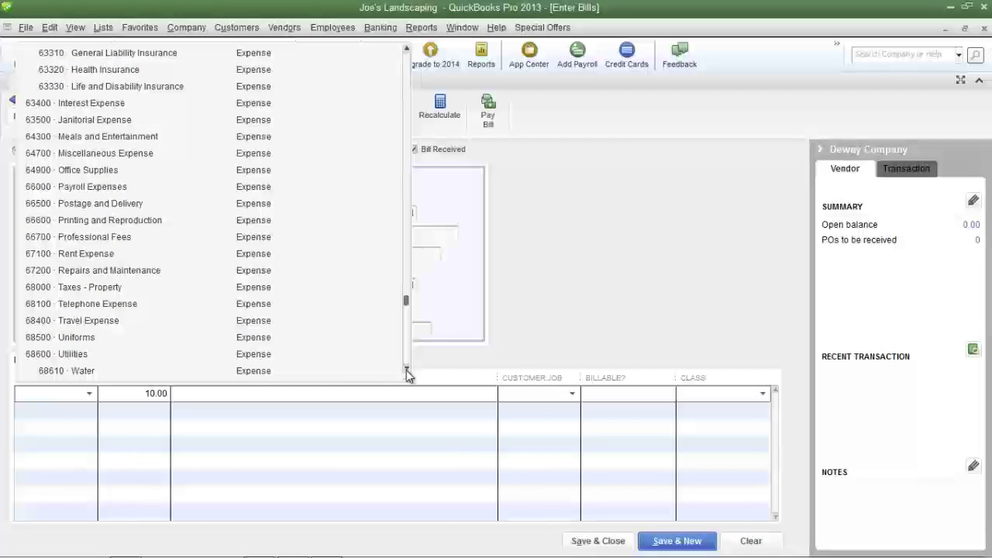
left_click(98, 270)
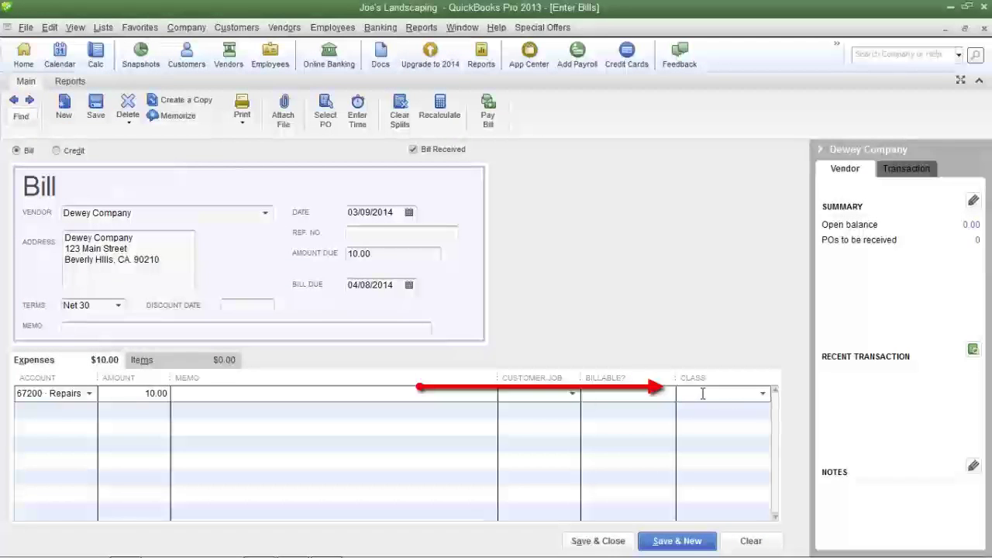
left_click(748, 395)
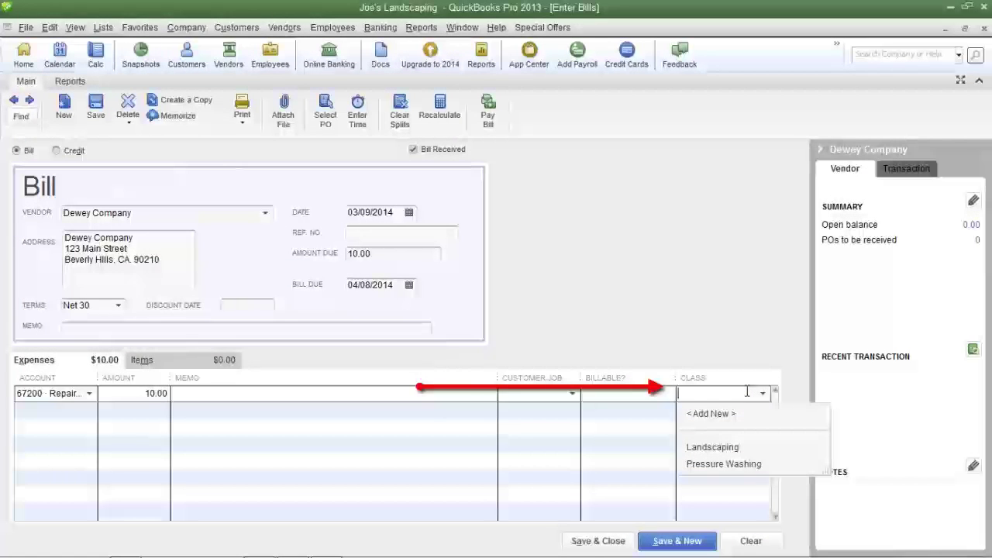
left_click(732, 463)
left_click(599, 541)
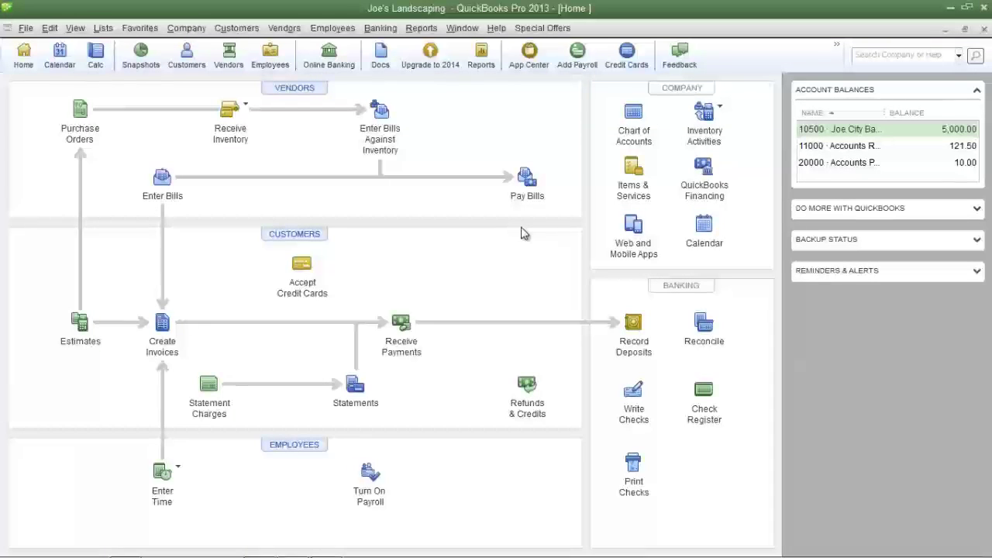
Step: Open the Profit & Loss by Class report from the Company & Financial reports
left_click(421, 28)
mouse_move(511, 114)
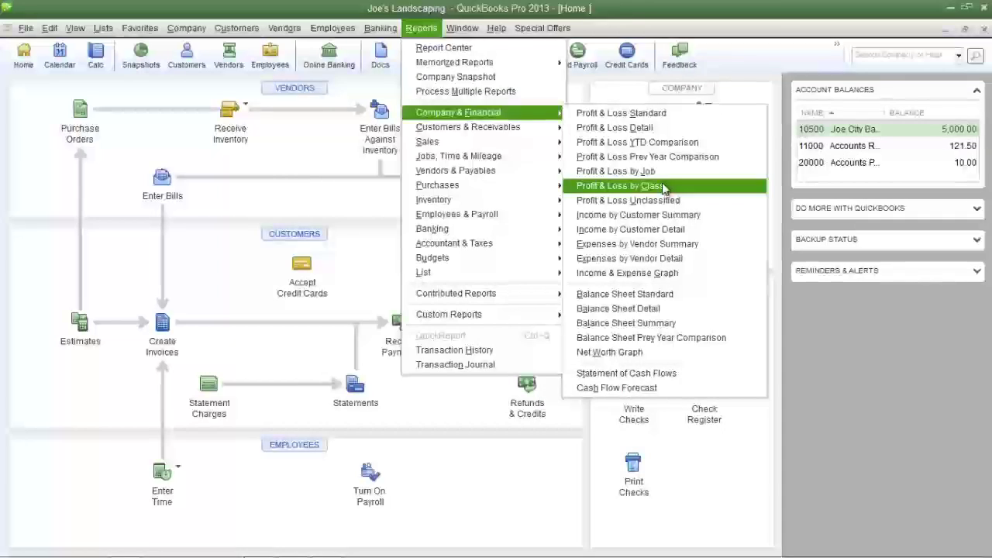
left_click(620, 186)
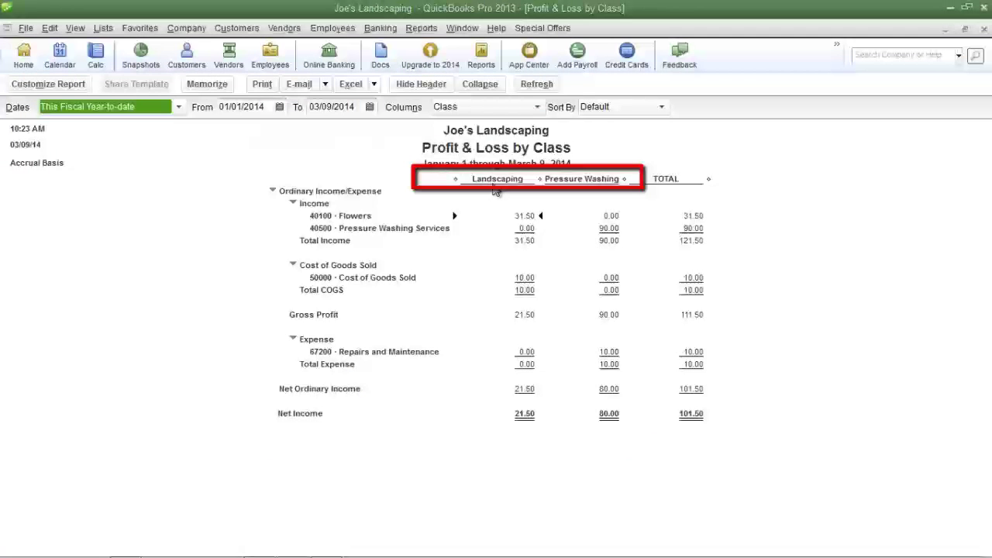